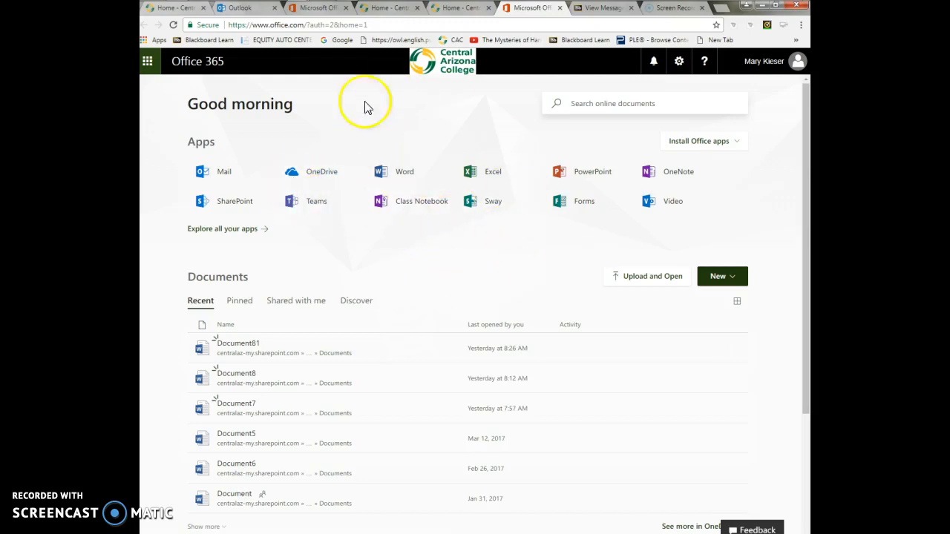
Create a new document in Word Online from the MLA style paper template
click(405, 175)
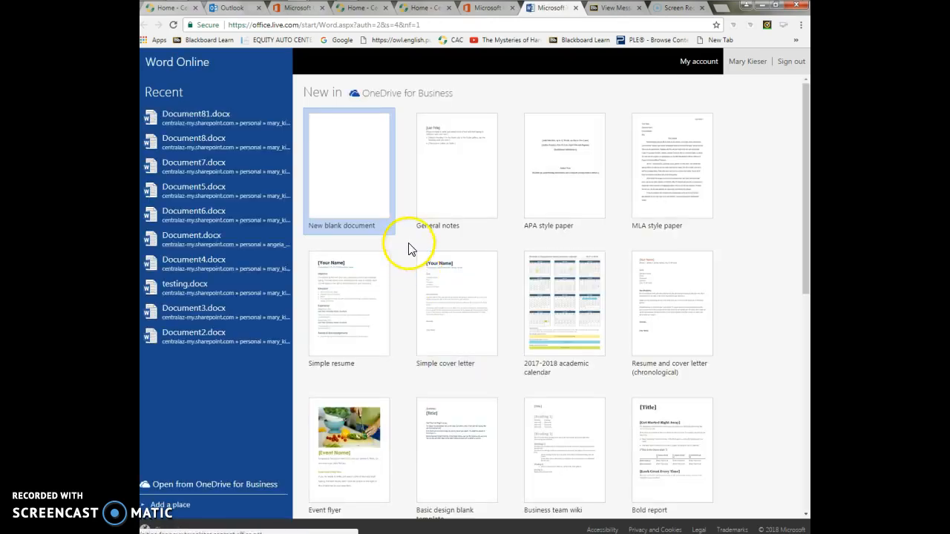
click(670, 184)
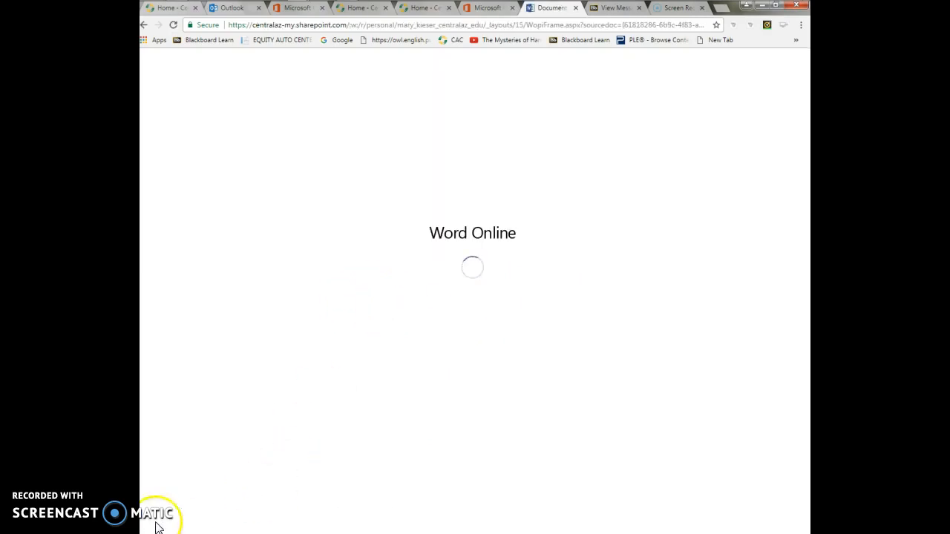
click(604, 295)
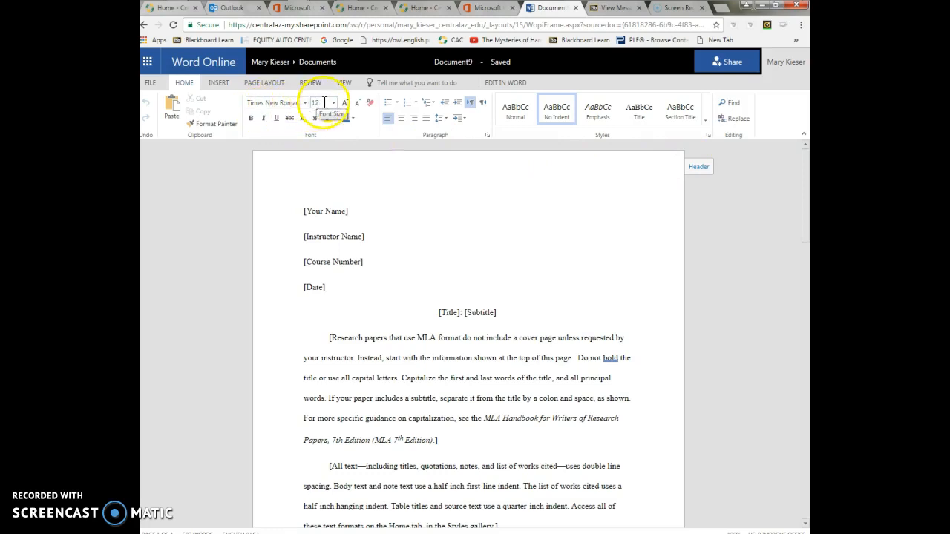
Replace the [Last Name] placeholder in the first-page header with "Name", keeping the page number field, and return to the body
click(702, 169)
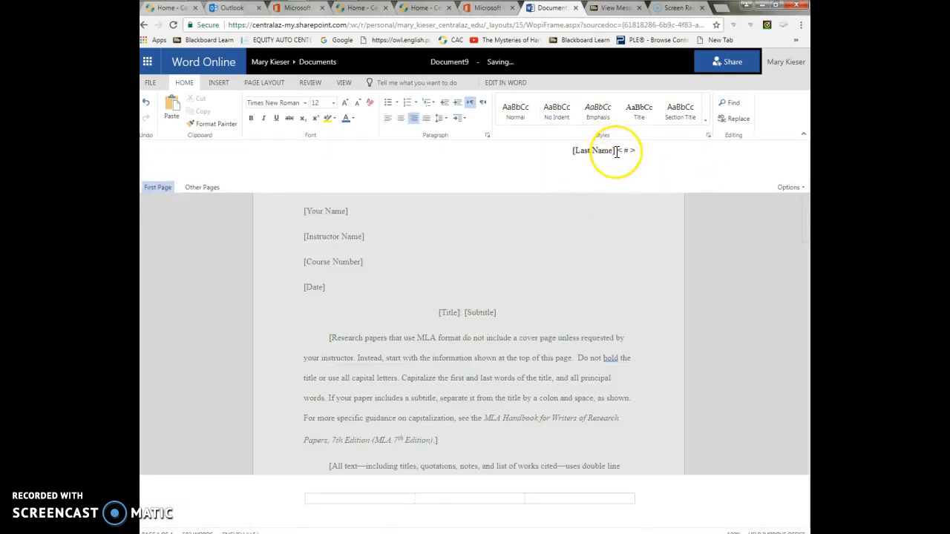
click(616, 151)
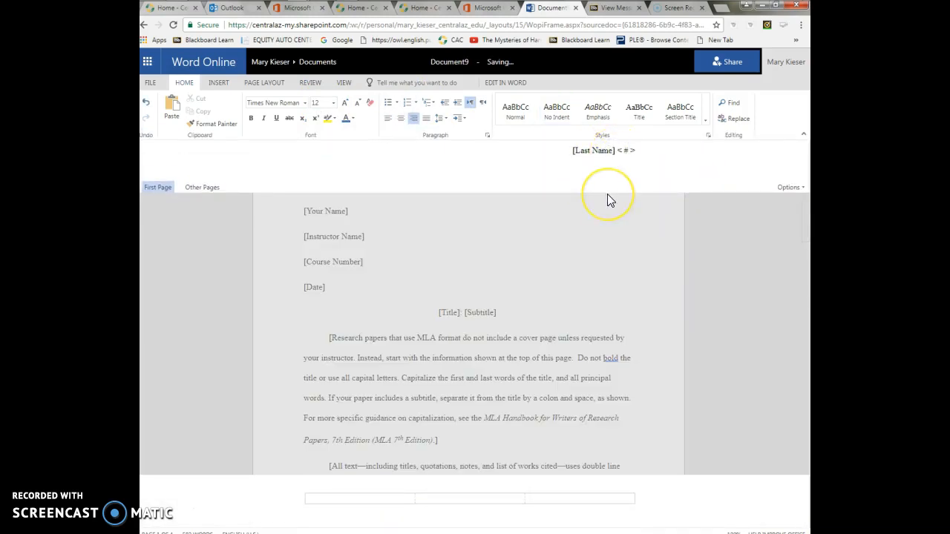
key(BackSpace)
key(BackSpace)
key(BackSpace)
key(BackSpace)
key(BackSpace)
key(BackSpace)
key(BackSpace)
key(BackSpace)
key(BackSpace)
key(BackSpace)
key(BackSpace)
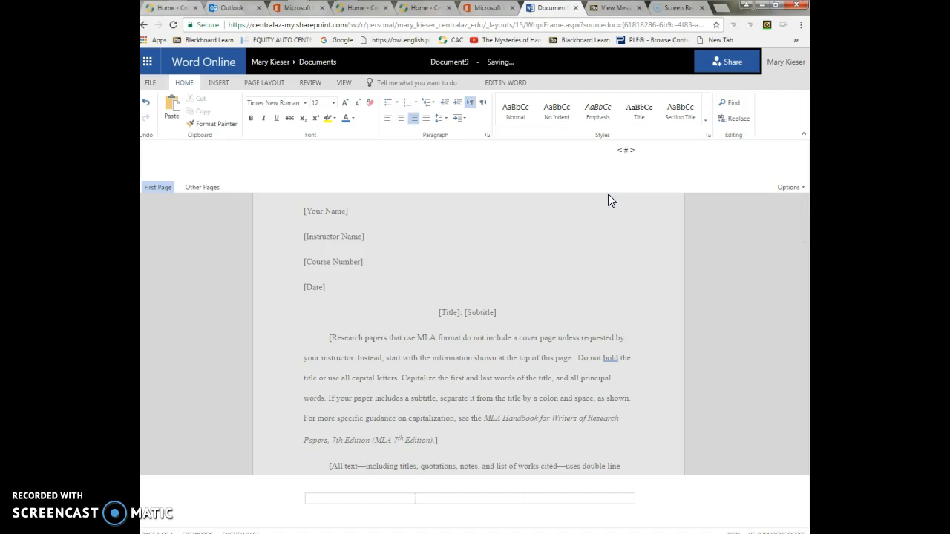
text(Name)
click(630, 150)
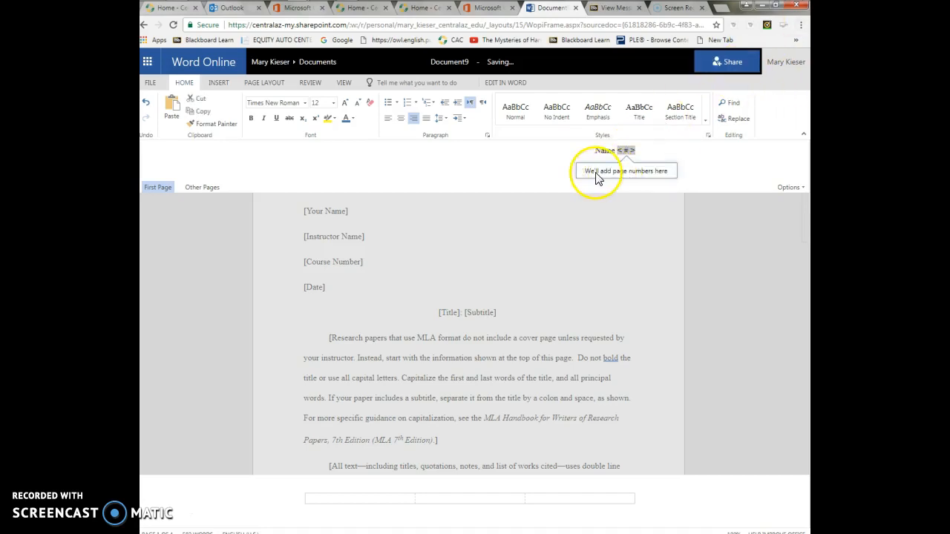
click(624, 212)
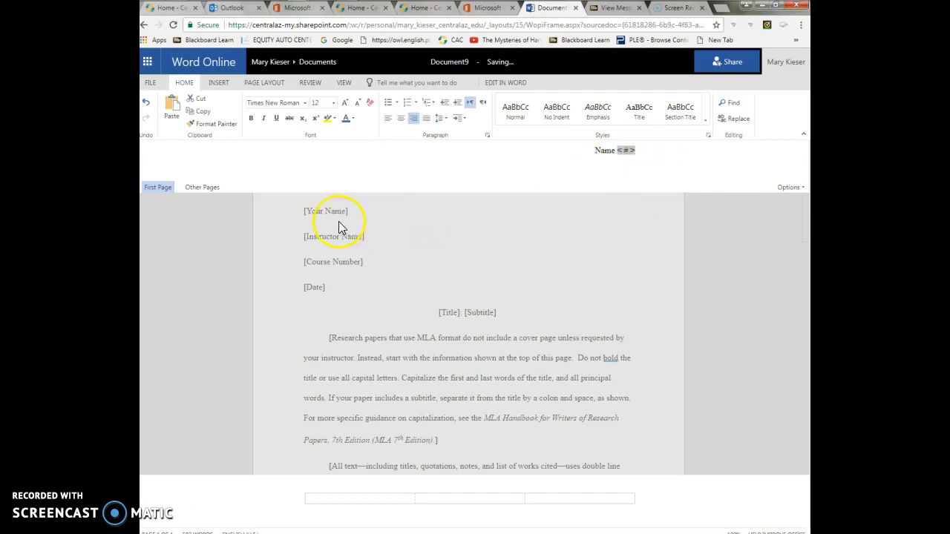
click(519, 239)
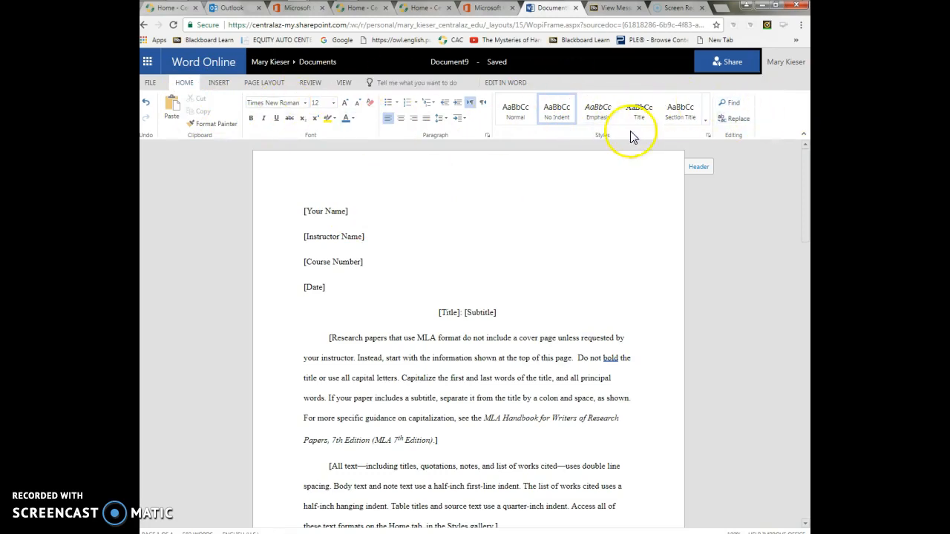
Collapse the ribbon and pin it open again
click(804, 137)
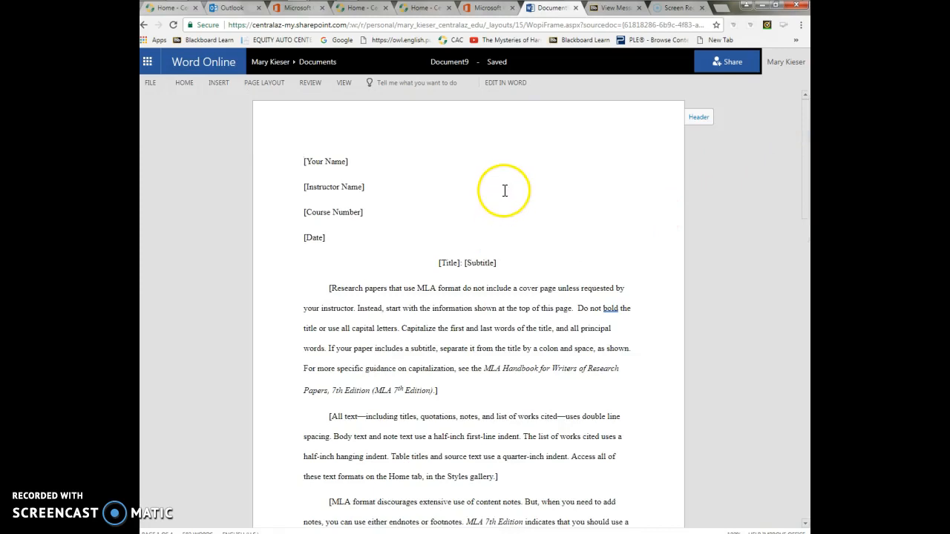
click(185, 83)
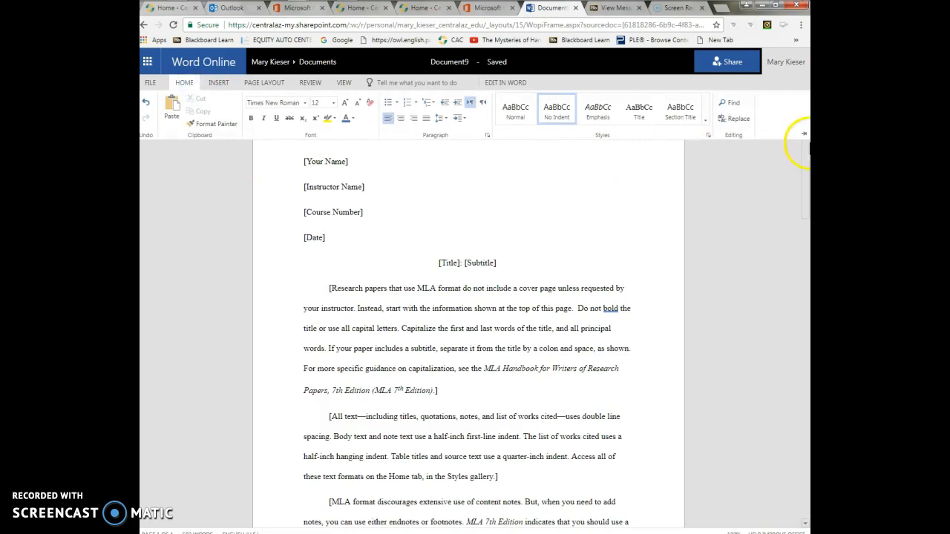
click(804, 138)
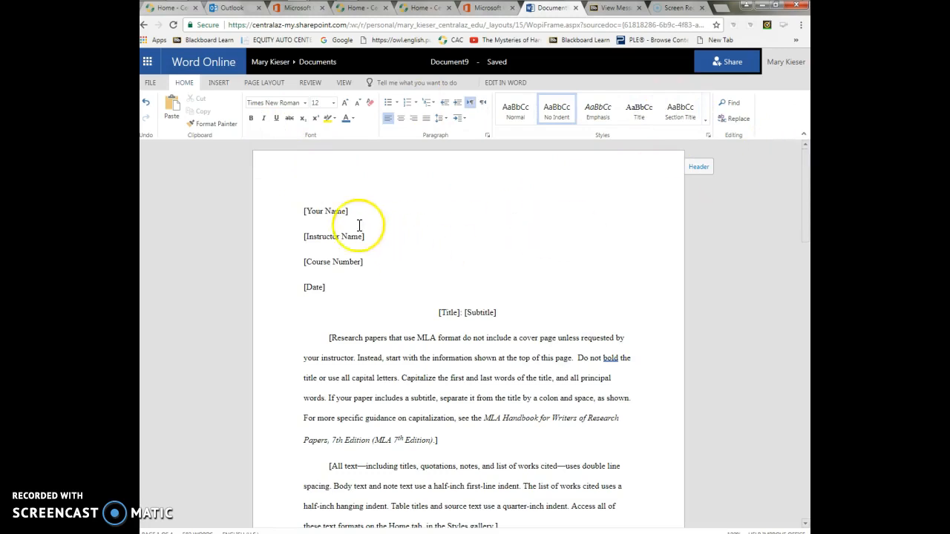
Replace the [Your Name] placeholder with "Student Name" and the [Instructor Name] placeholder with the professor's title and last name
drag(355, 212, 303, 210)
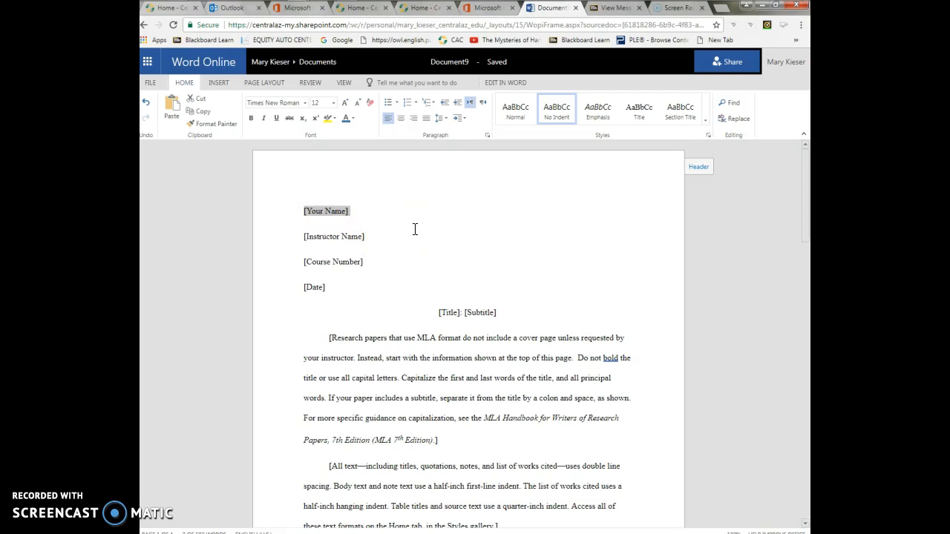
text(Student)
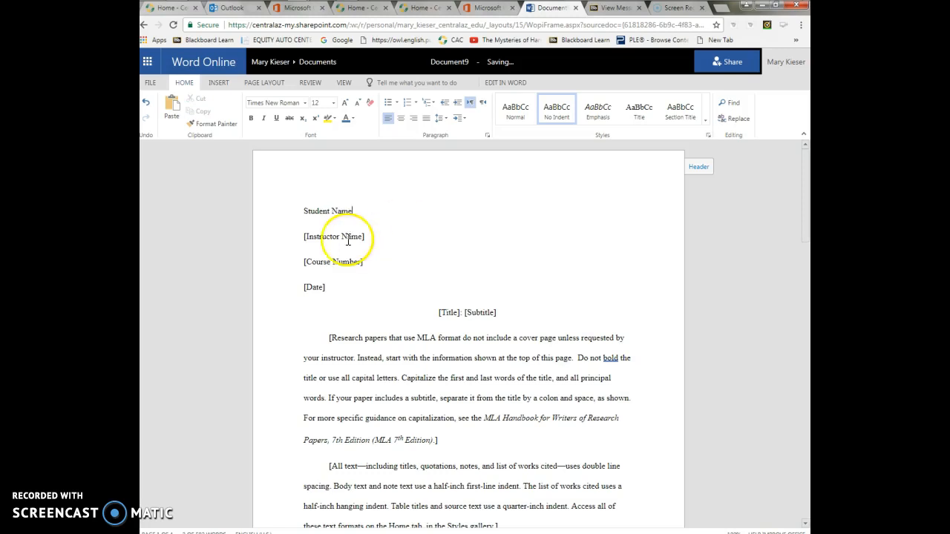
click(296, 239)
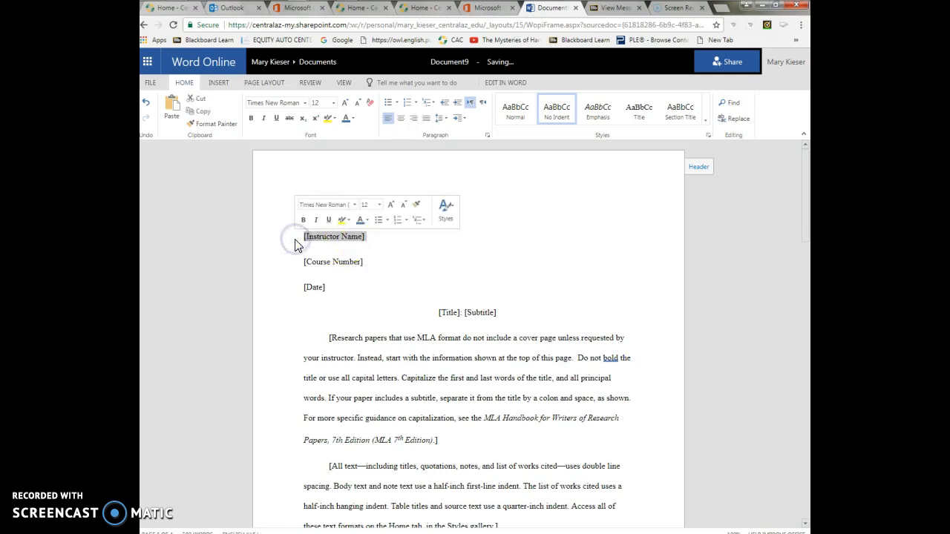
text(Professor Kieser)
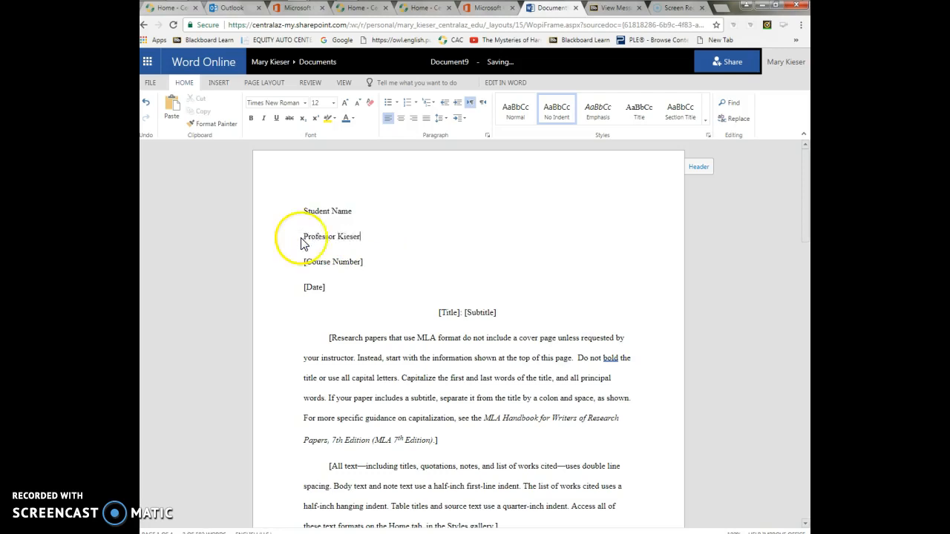
Replace the course number placeholder with "ENG 090" and the date placeholder with "26 February 2018"
drag(370, 262, 300, 270)
text(ENG 090)
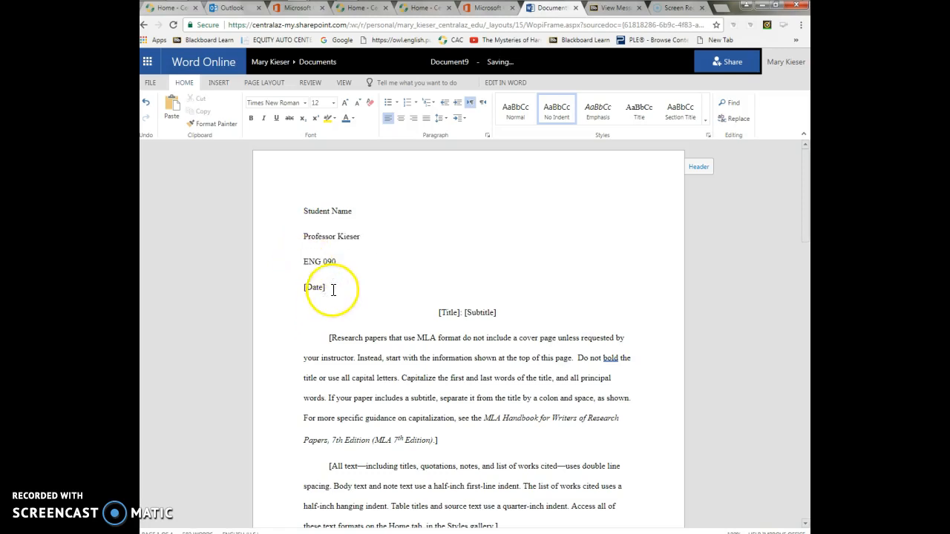
drag(333, 289, 290, 294)
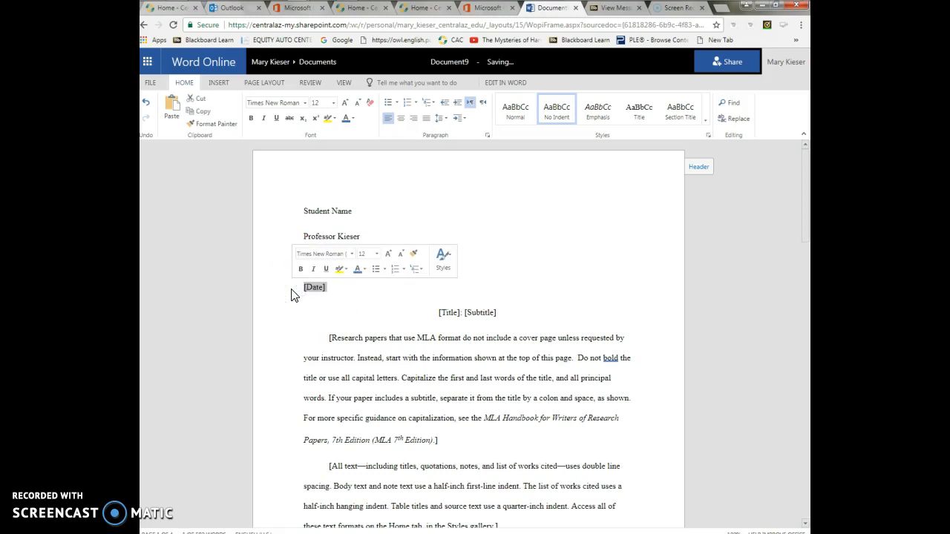
text(26 February 2018)
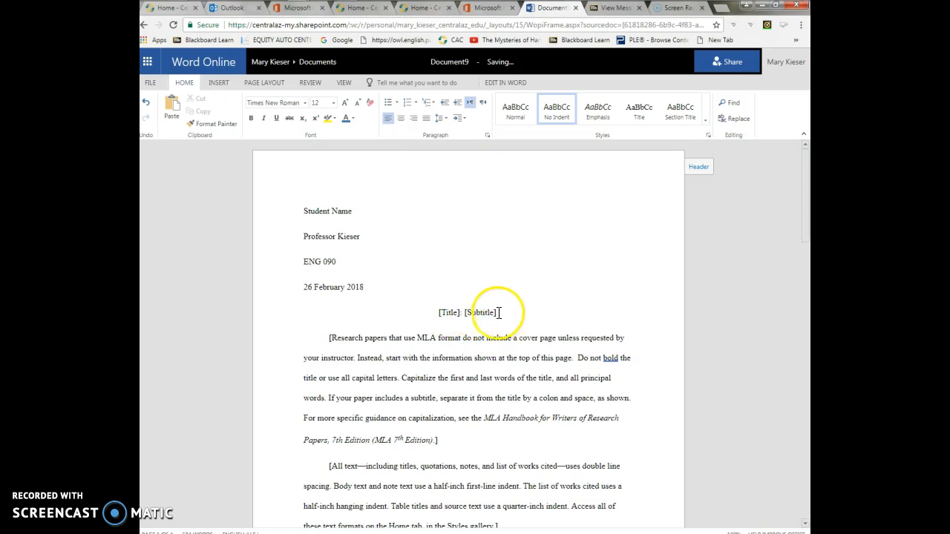
Replace the title and subtitle placeholders with the title "My Great Vacation"
drag(499, 313, 436, 312)
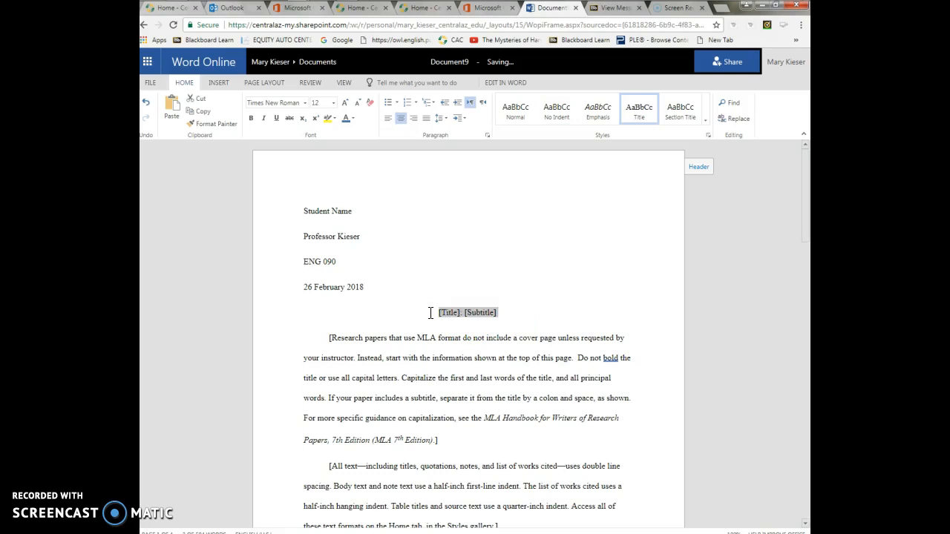
text(My Great Vaca)
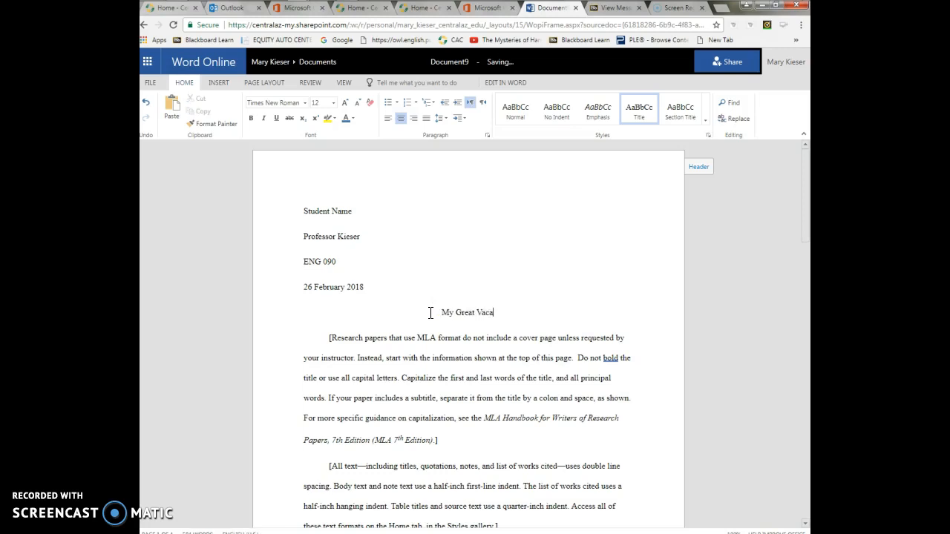
text(tion)
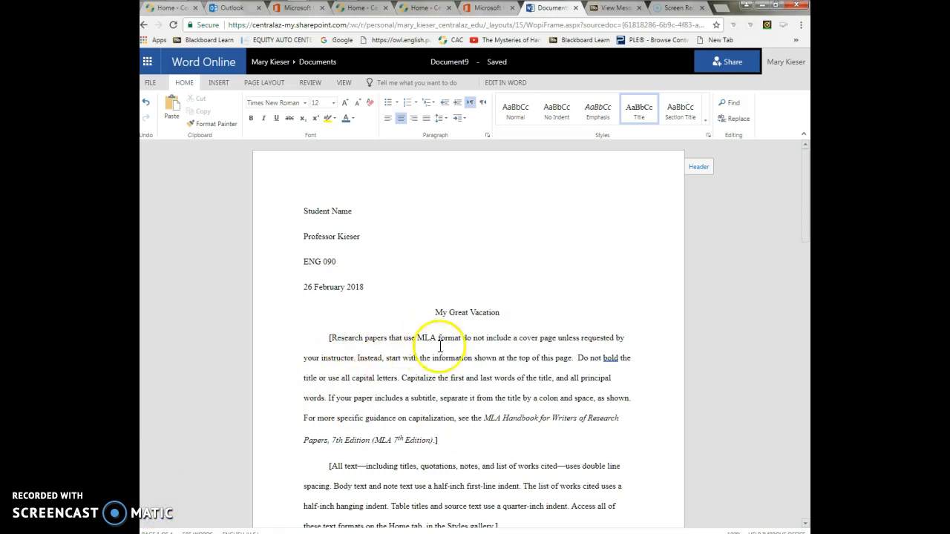
Delete the first placeholder body paragraph about research papers, including the empty line it leaves below the title
drag(445, 441, 331, 345)
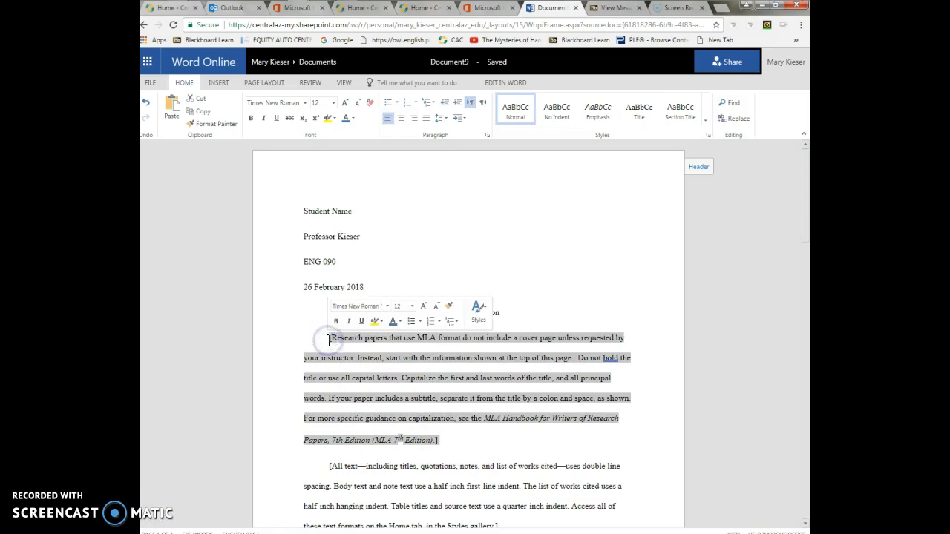
key(Delete)
key(Return)
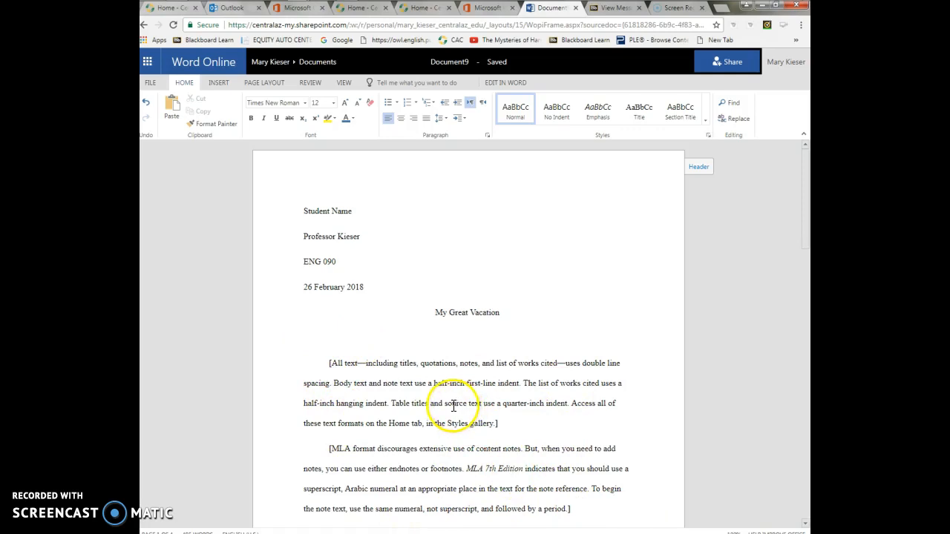
key(BackSpace)
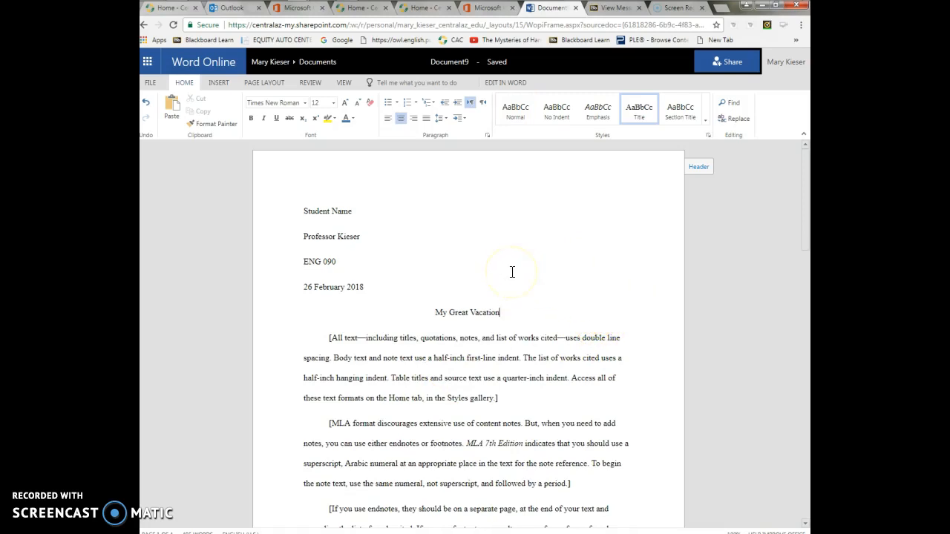
Download a Word copy of the document to the computer
click(152, 84)
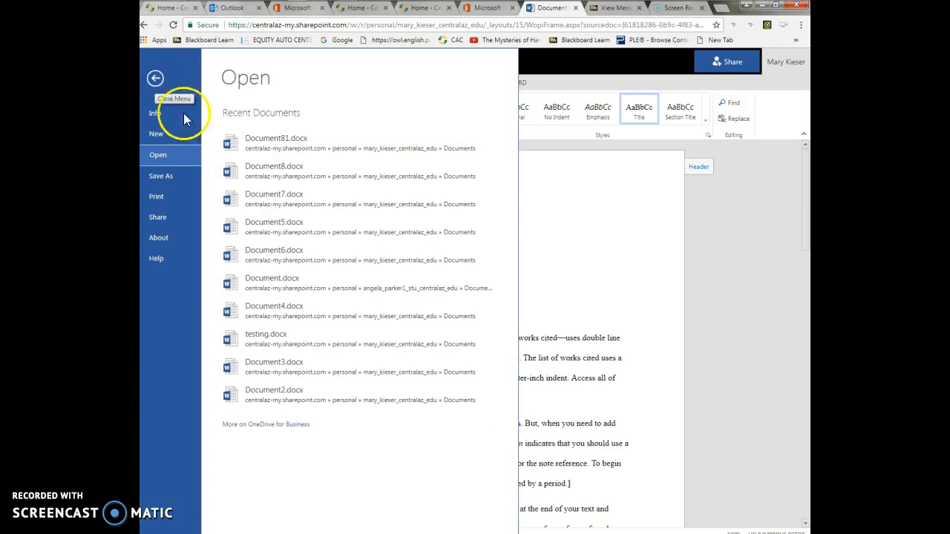
click(172, 177)
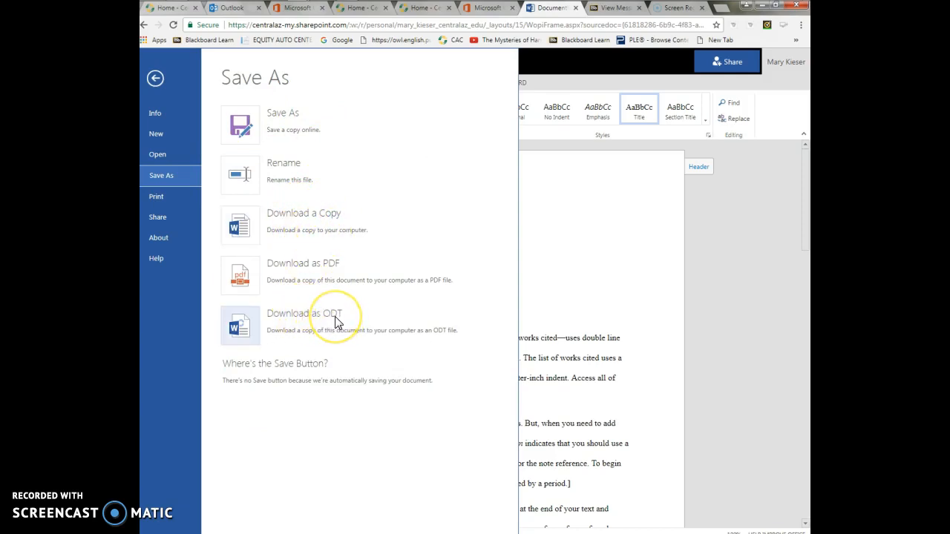
click(315, 274)
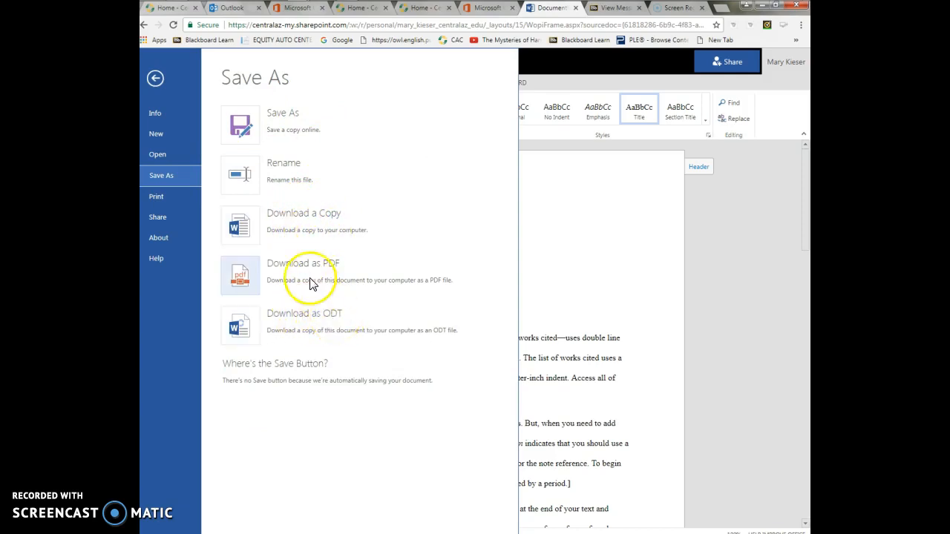
click(289, 217)
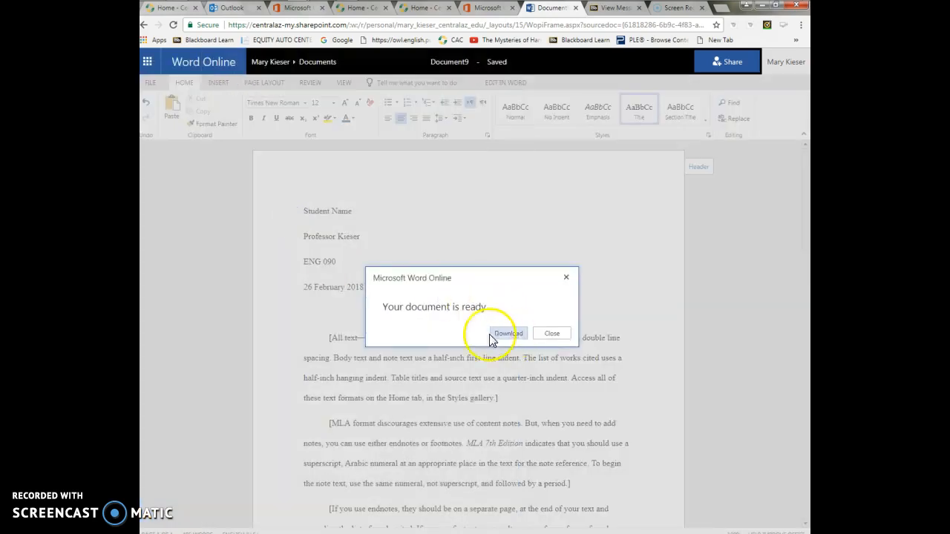
click(509, 336)
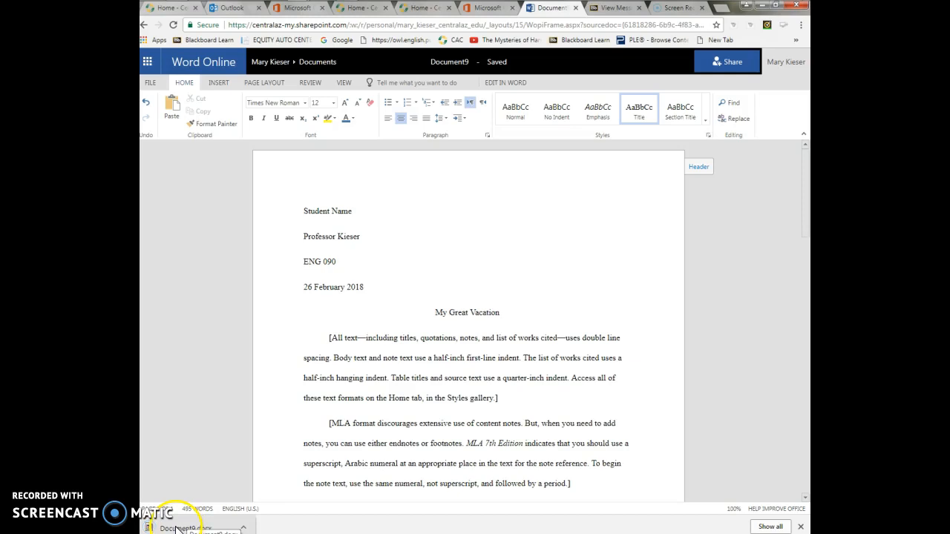
Open the downloaded Document9.docx in desktop Microsoft Word and enable editing
click(178, 528)
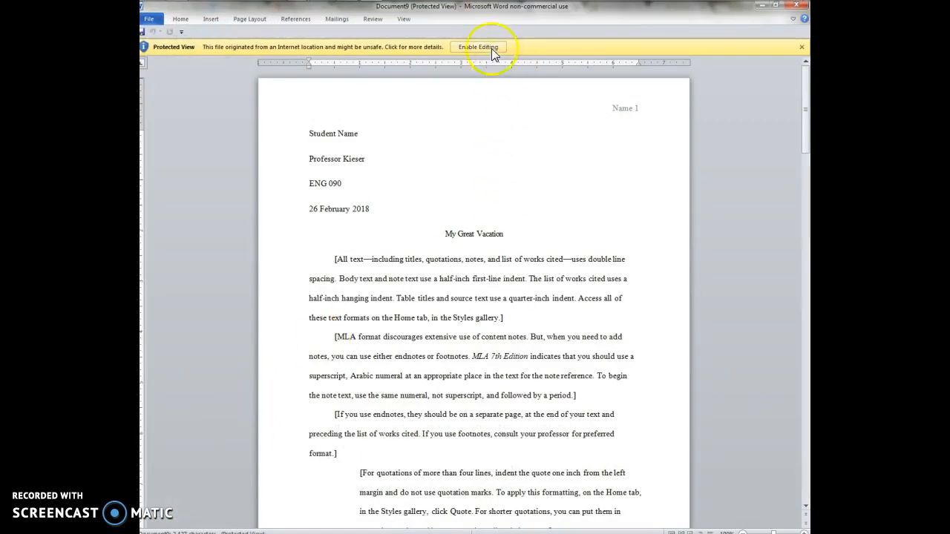
click(478, 49)
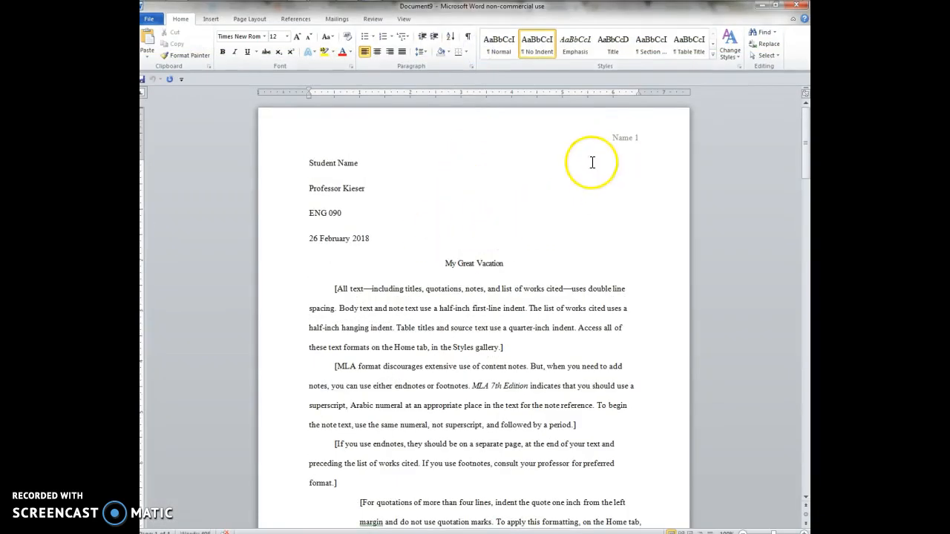
Turn on the option not to add space between paragraphs of the same style for the heading lines and the title
click(468, 268)
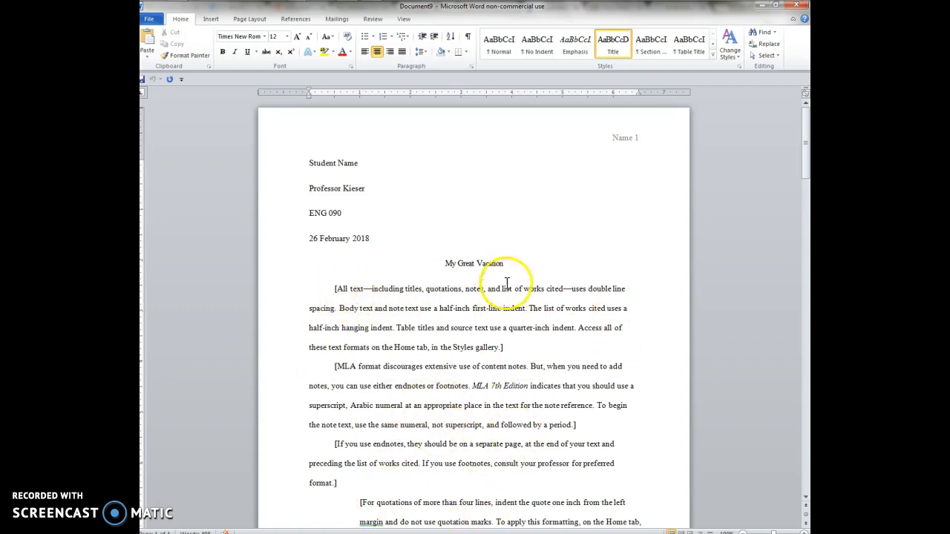
drag(517, 263, 310, 164)
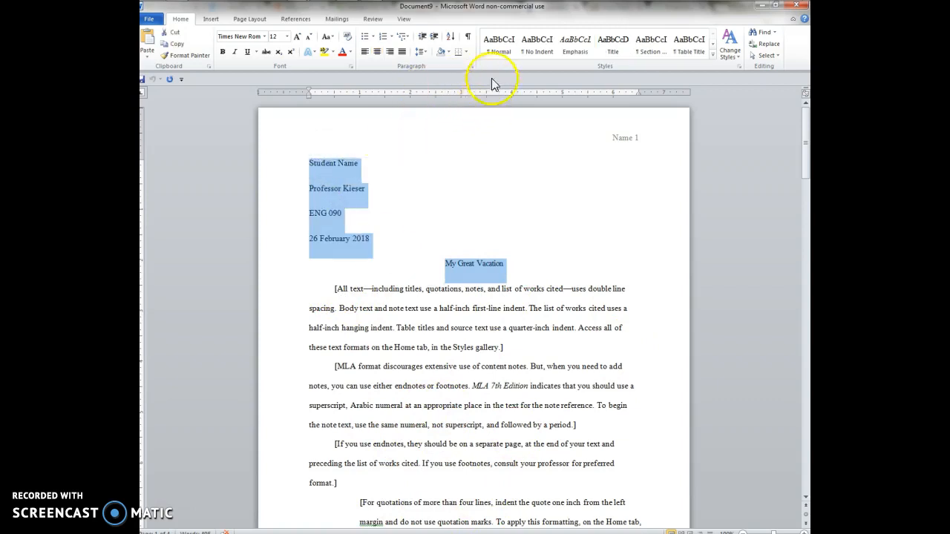
click(471, 66)
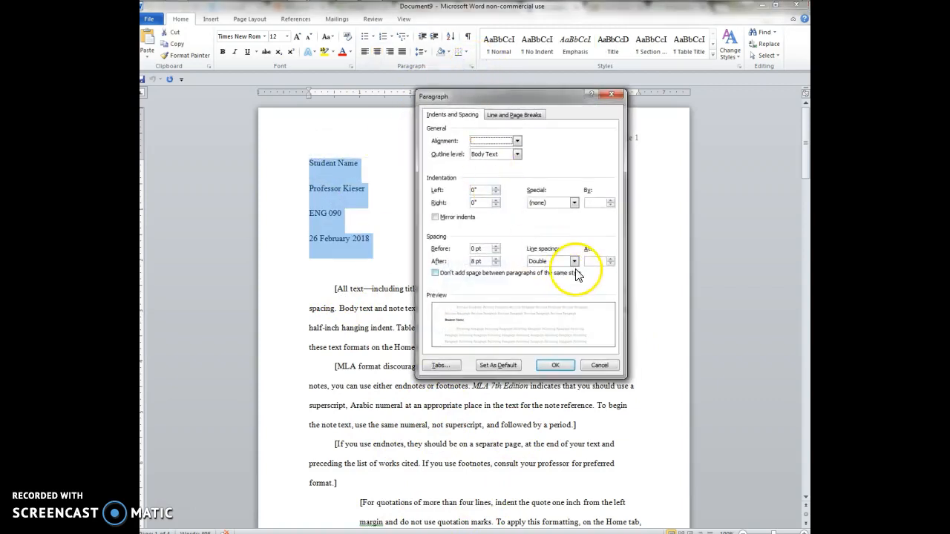
click(435, 273)
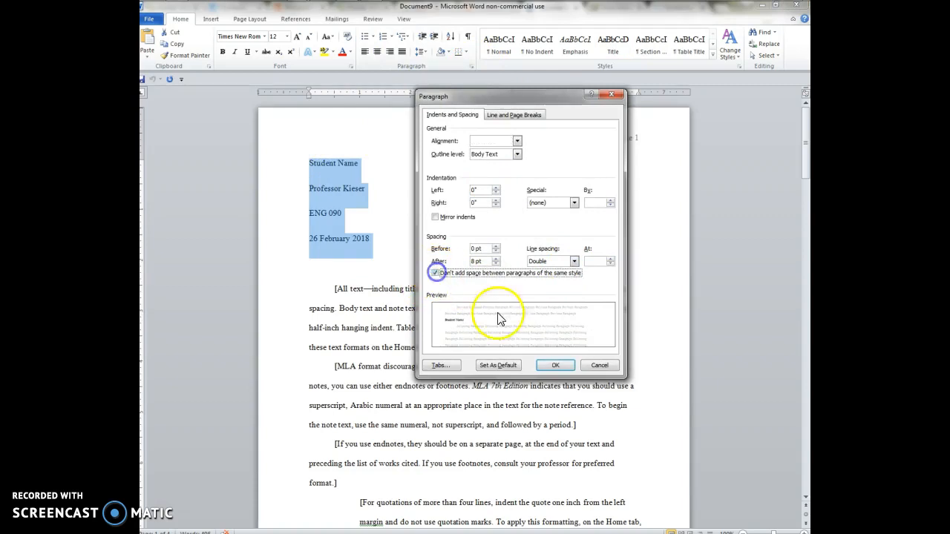
click(554, 365)
click(568, 228)
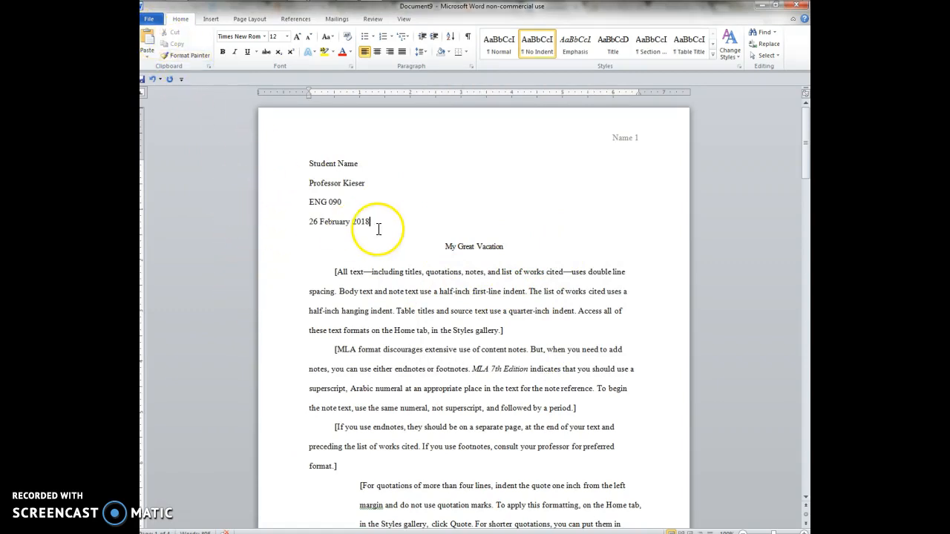
Save the document to the Desktop as a Word Document, named with the professor's surname in possessive form followed by "Narrative"
click(153, 21)
click(177, 51)
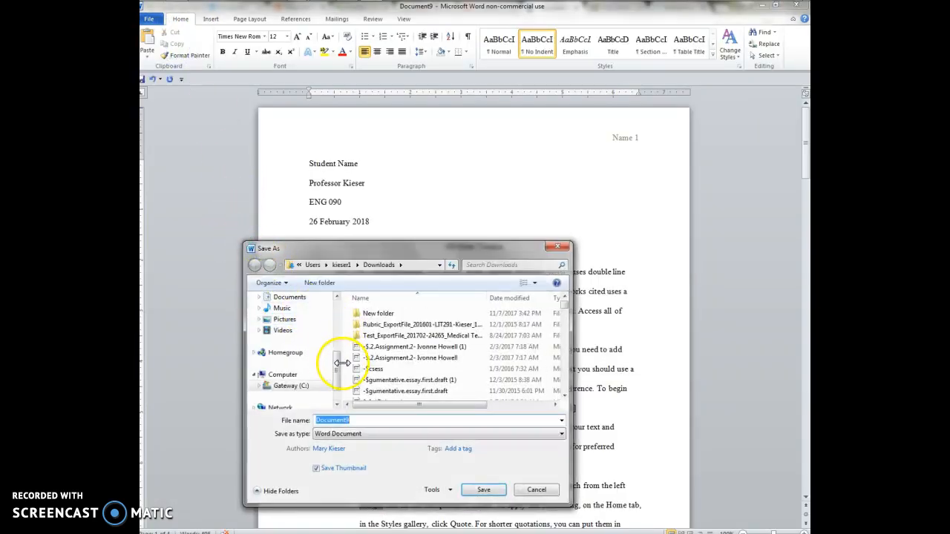
drag(337, 374, 339, 328)
click(303, 420)
text(Kieser's Narrative)
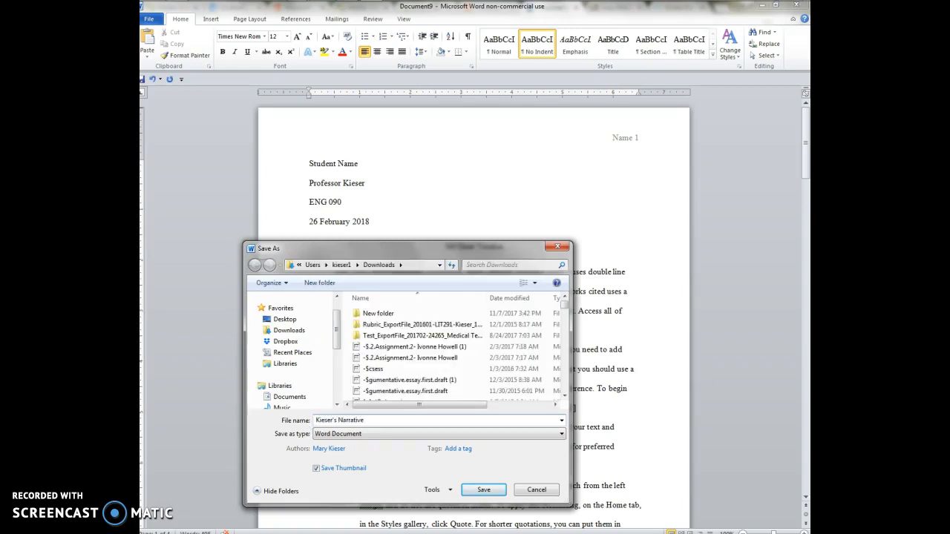
click(284, 319)
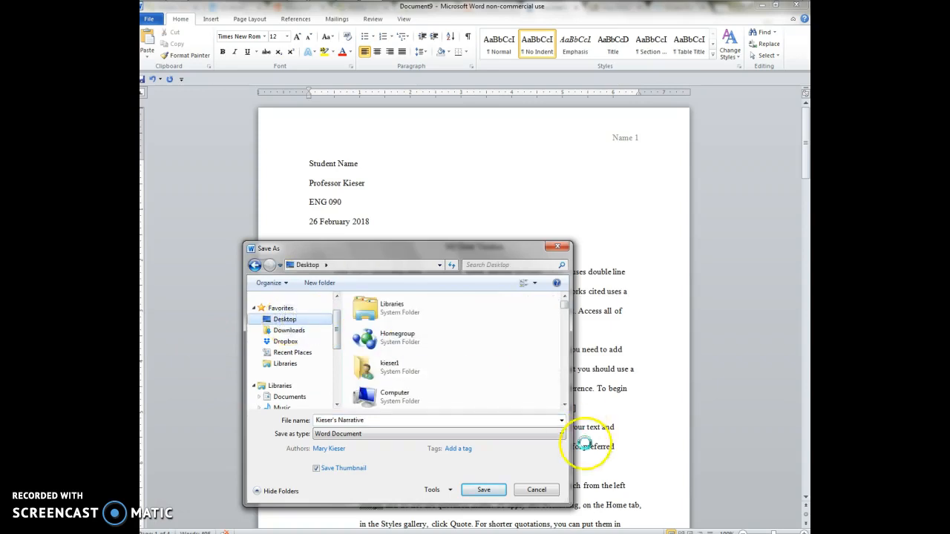
click(484, 491)
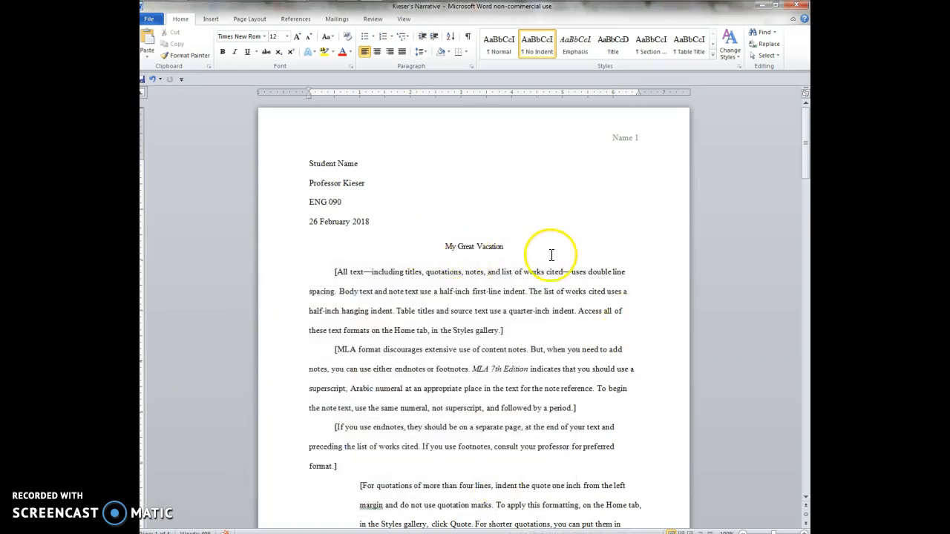
click(471, 247)
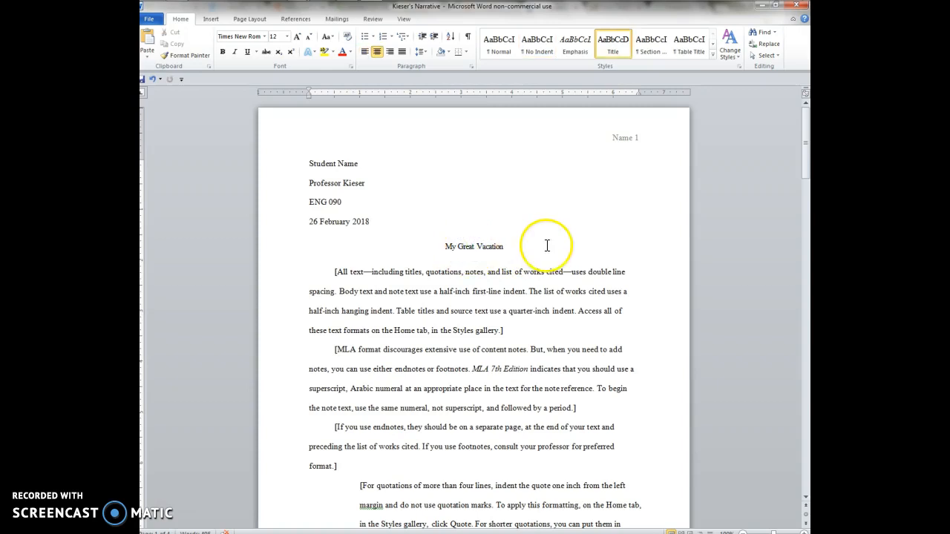